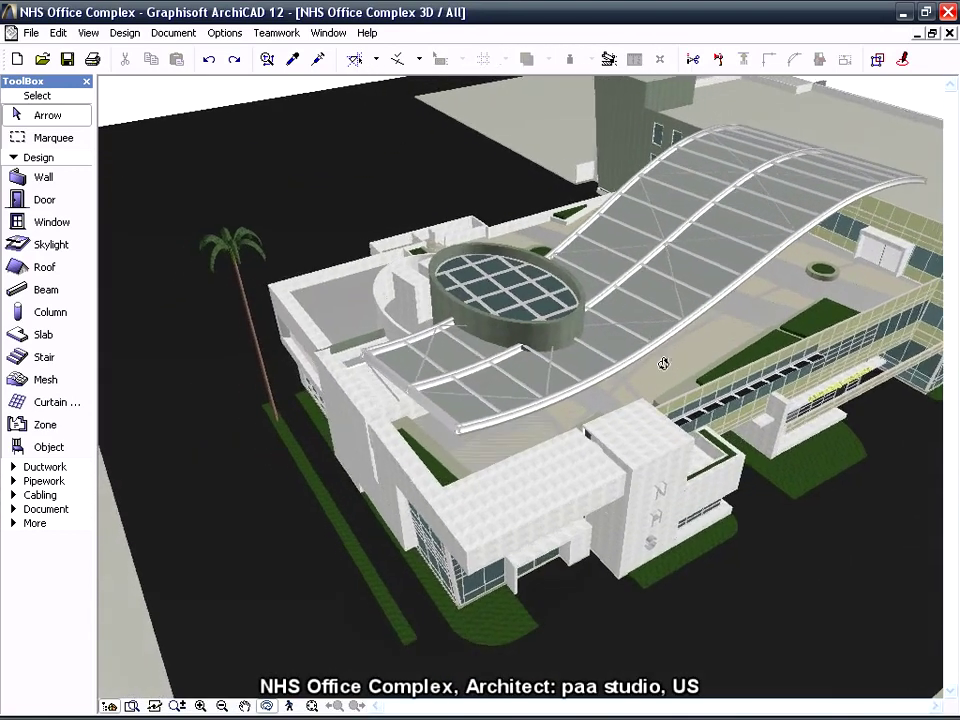
# Orbit down to the NHS front facade and open the File menu to find Export for BIM Explorer.
pyautogui.moveTo(614, 373)
pyautogui.mouseDown()
pyautogui.moveTo(503, 364)
pyautogui.moveTo(439, 343)
pyautogui.moveTo(398, 316)
pyautogui.moveTo(321, 208)
pyautogui.moveTo(169, 115)
pyautogui.mouseUp()
pyautogui.click(31, 32)
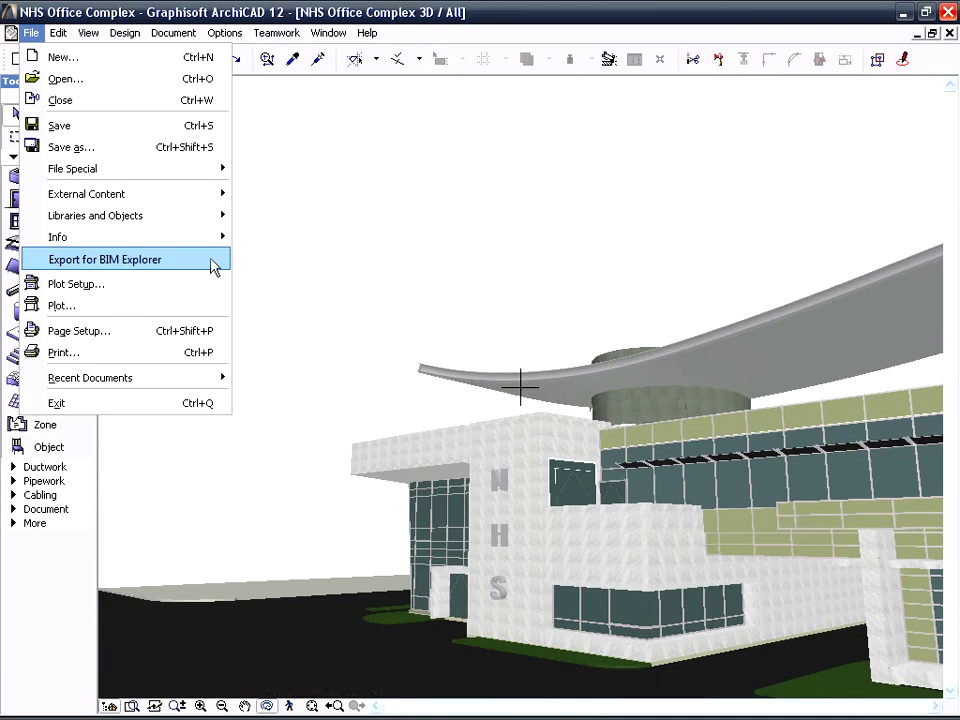
# Export the NHS Office Complex model for BIM Explorer until it reaches 100% complete.
pyautogui.click(213, 262)
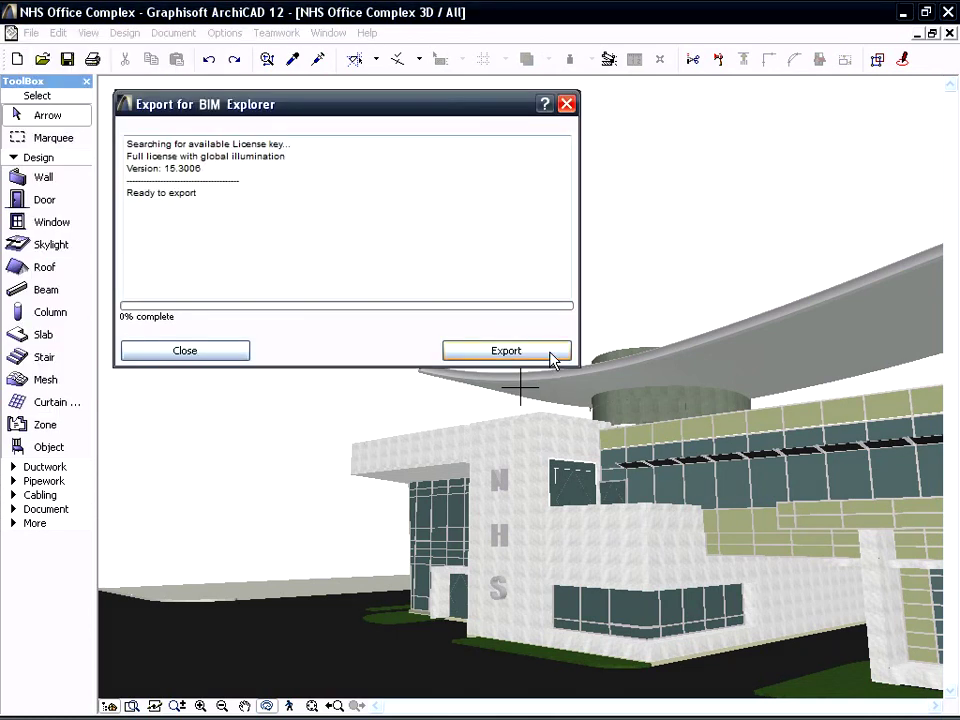
pyautogui.click(553, 358)
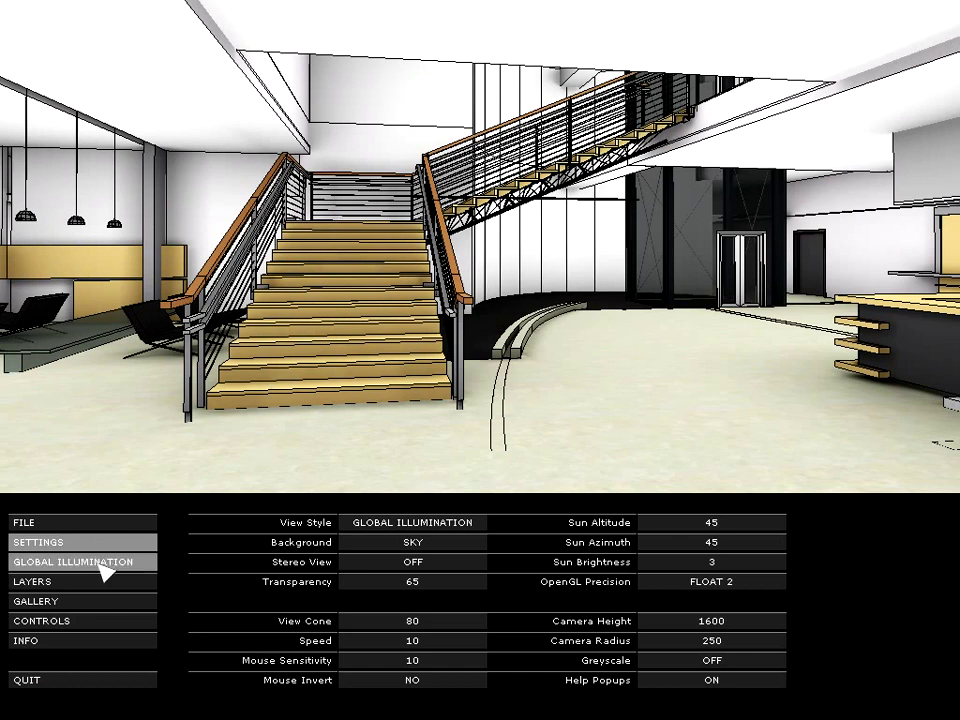
# Show BIM Explorer's key controls list from the CONTROLS menu.
pyautogui.click(108, 626)
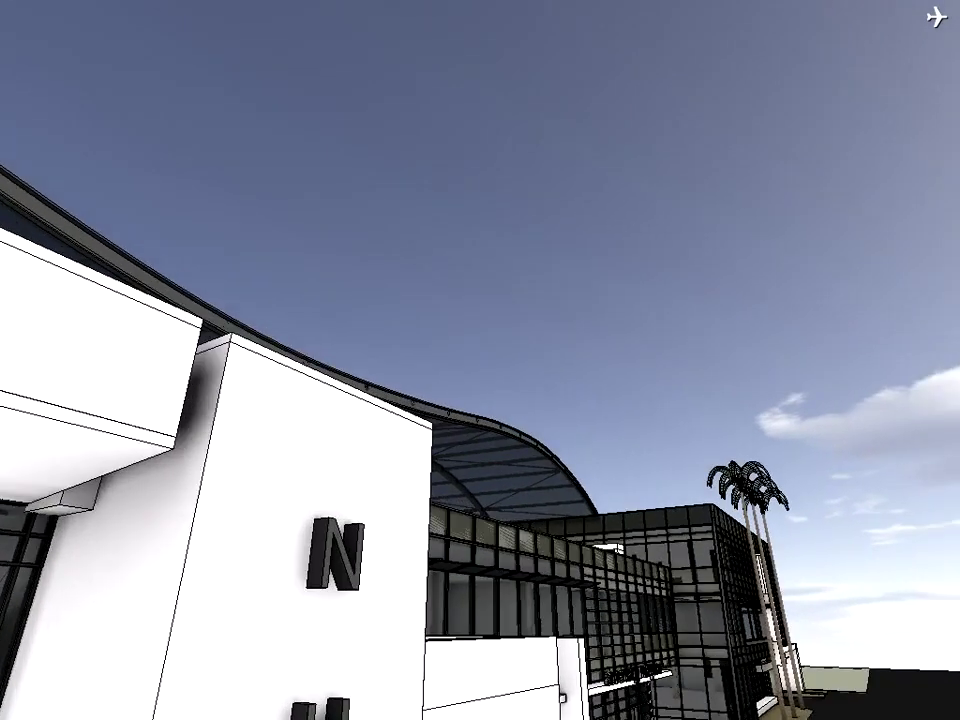
pyautogui.press('w')
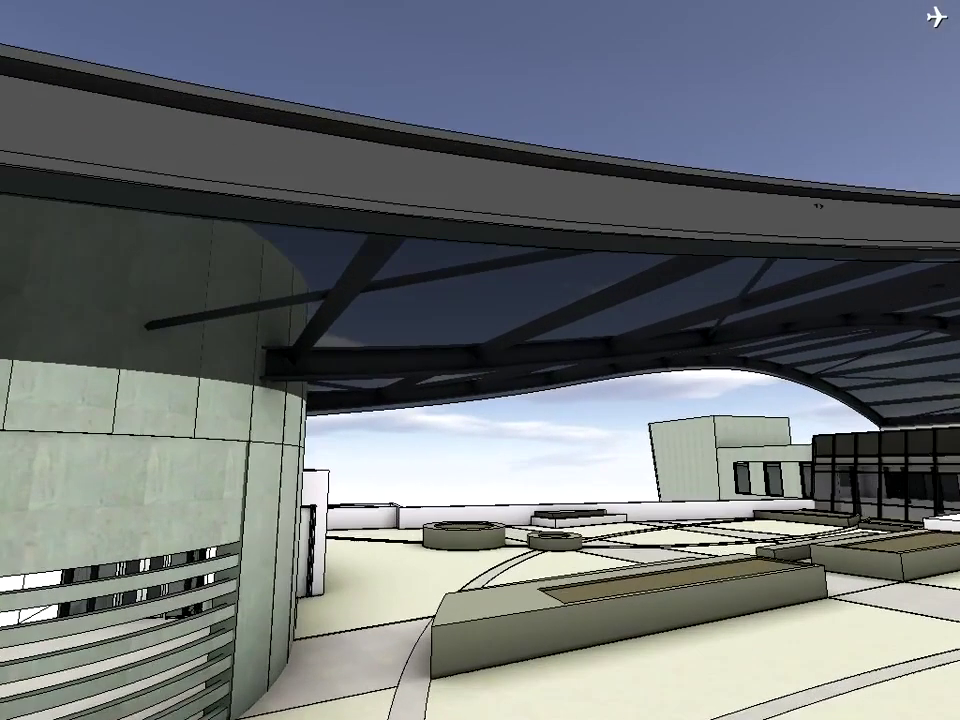
# Fly toward the NHS facade lettering, then turn and fly forward under the curved glass canopy.
pyautogui.press('Right')
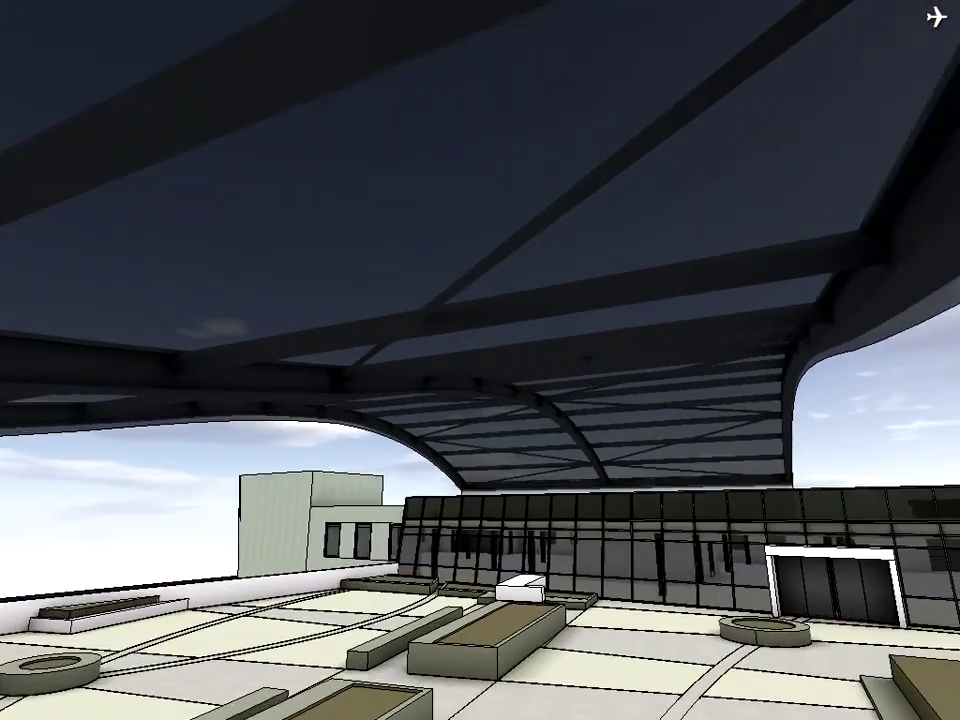
pyautogui.press('w')
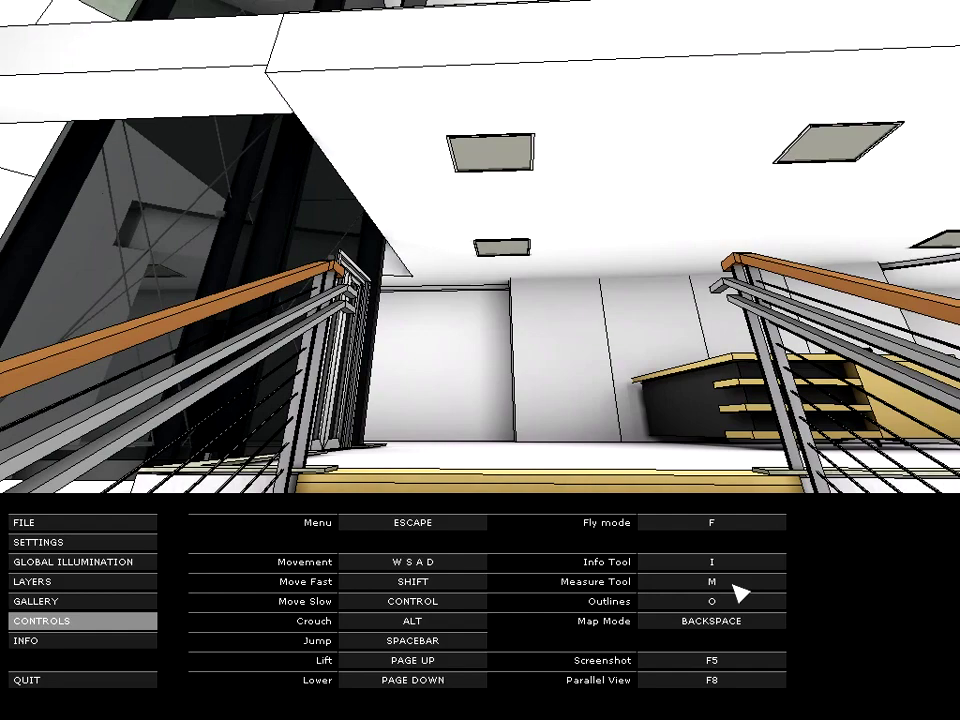
# Measure along the staircase railing with the Measure Tool (2.90 m, then 4.91 m), then exit it.
pyautogui.press('Escape')
pyautogui.press('m')
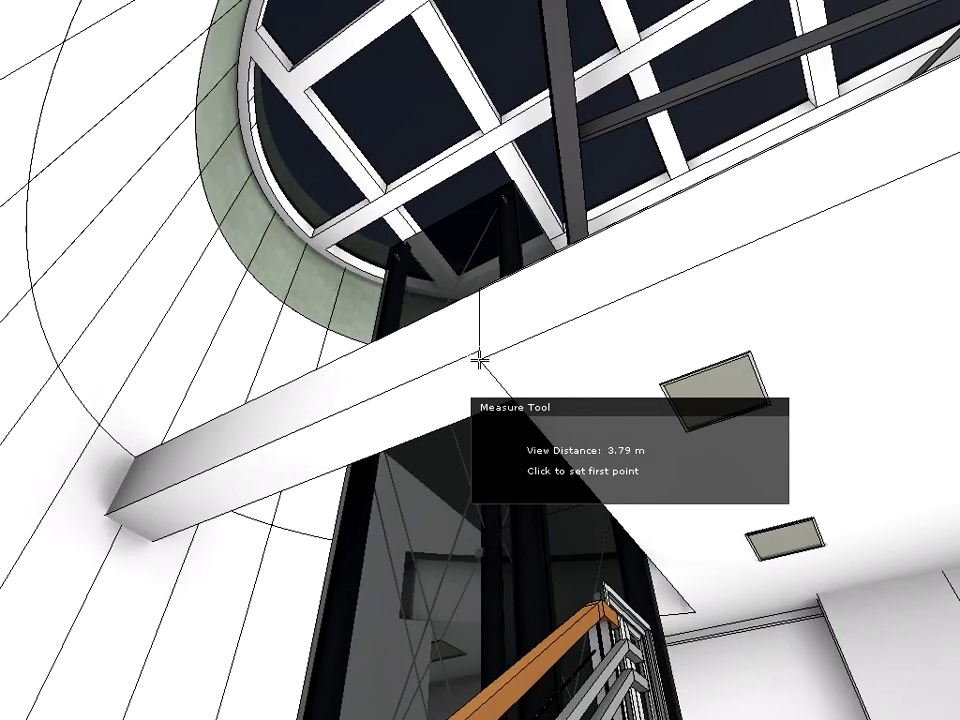
pyautogui.click(479, 360)
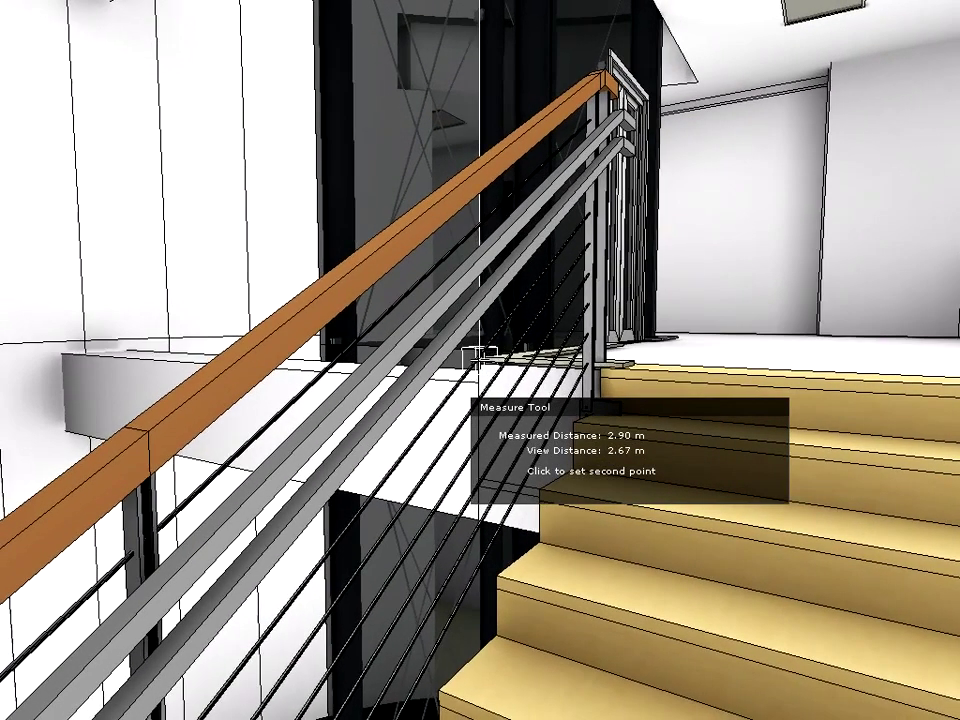
pyautogui.click(479, 357)
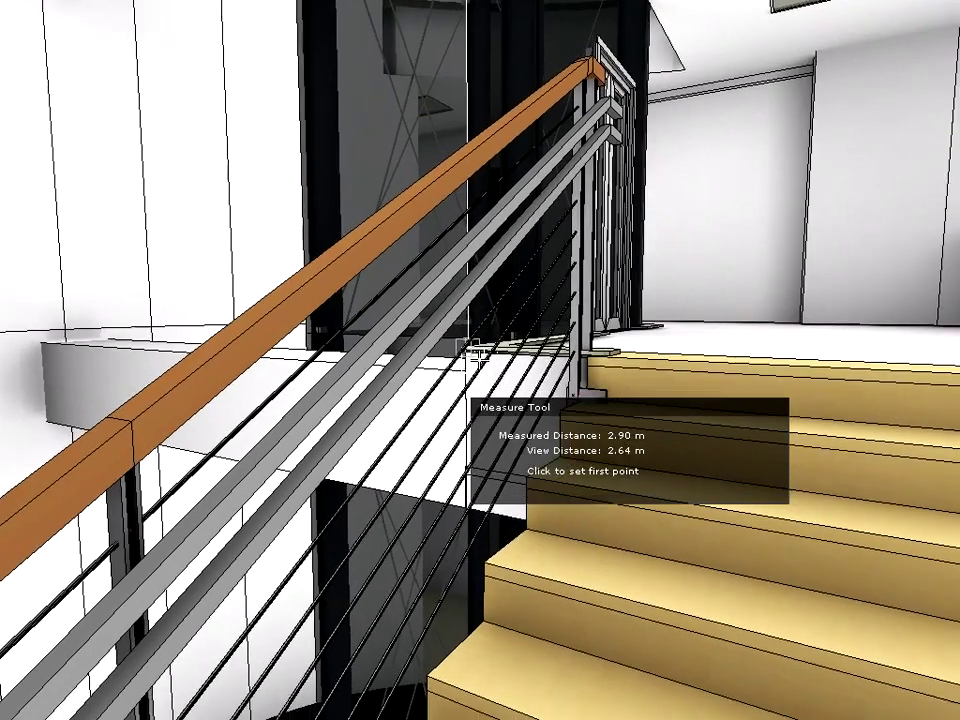
pyautogui.press('w')
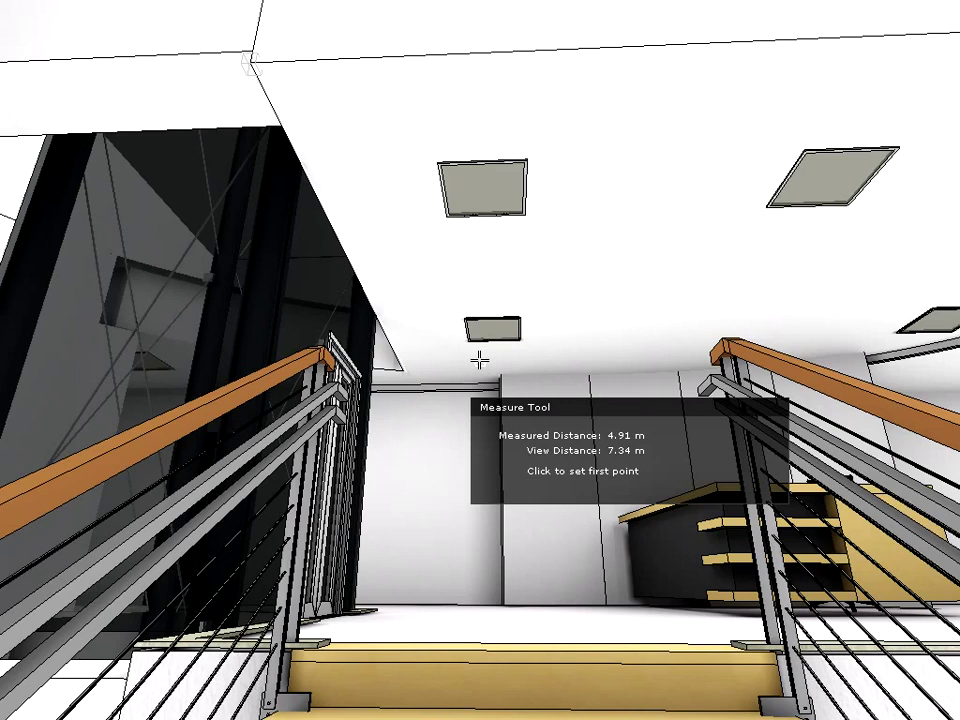
pyautogui.press('Escape')
# Walk to the reception desk and read the desk chair's and rear wall's type, layer and size.
pyautogui.press('w')
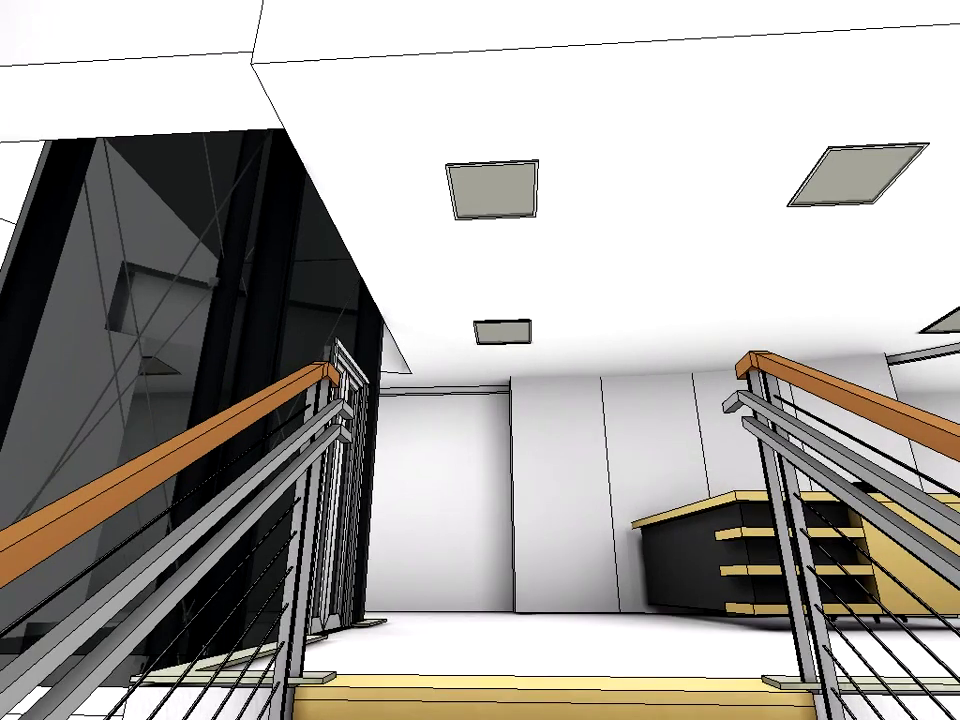
pyautogui.press('w')
pyautogui.press('w')
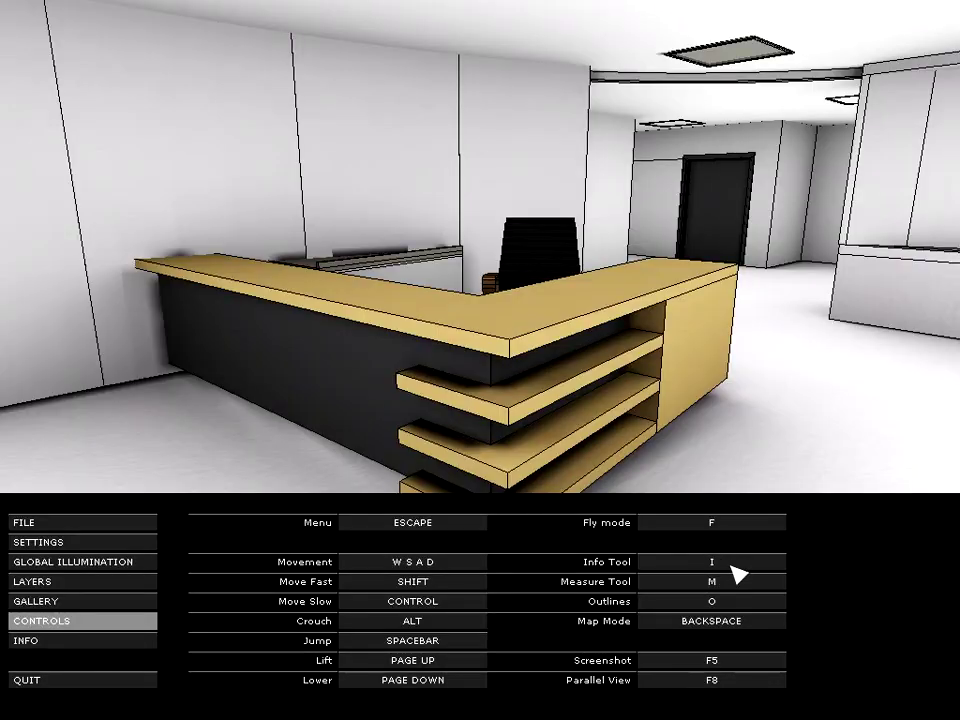
pyautogui.press('Escape')
pyautogui.press('m')
pyautogui.moveTo(480, 360); pyautogui.dragTo(480, 360)
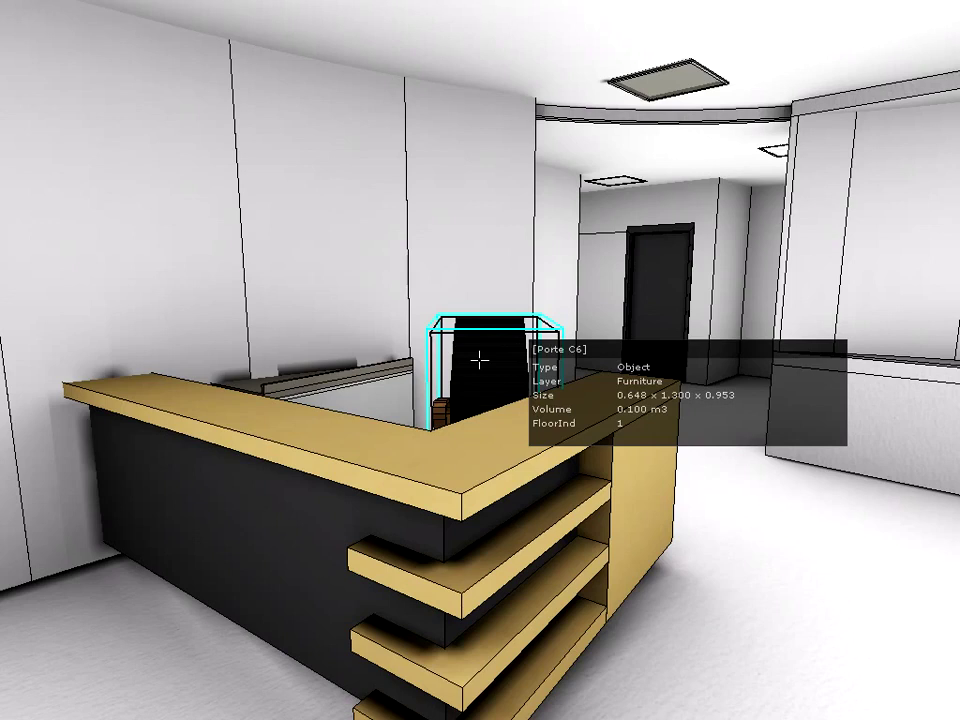
pyautogui.moveTo(480, 360); pyautogui.dragTo(480, 360)
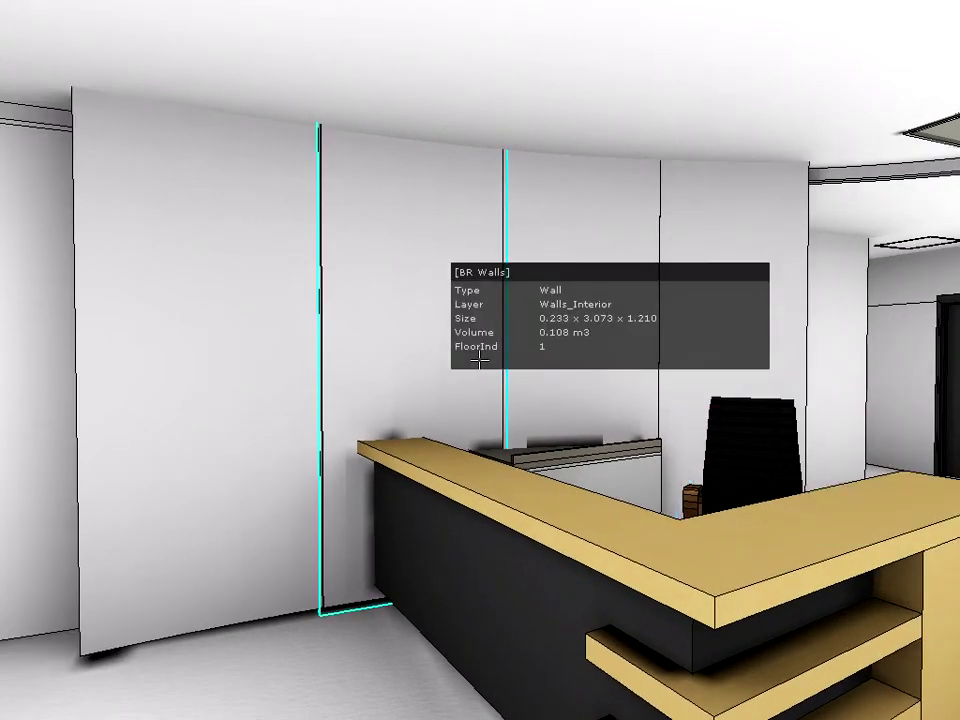
pyautogui.moveTo(480, 360); pyautogui.dragTo(480, 360)
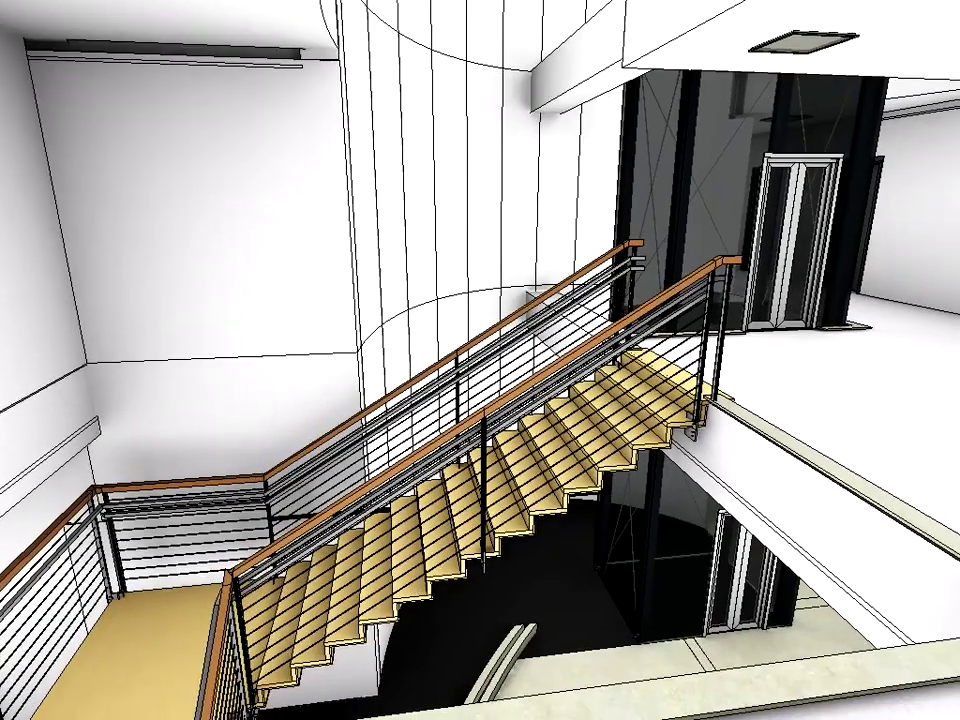
# In SETTINGS, set glass Transparency to 70 and return the field of view to 80.
pyautogui.press('Escape')
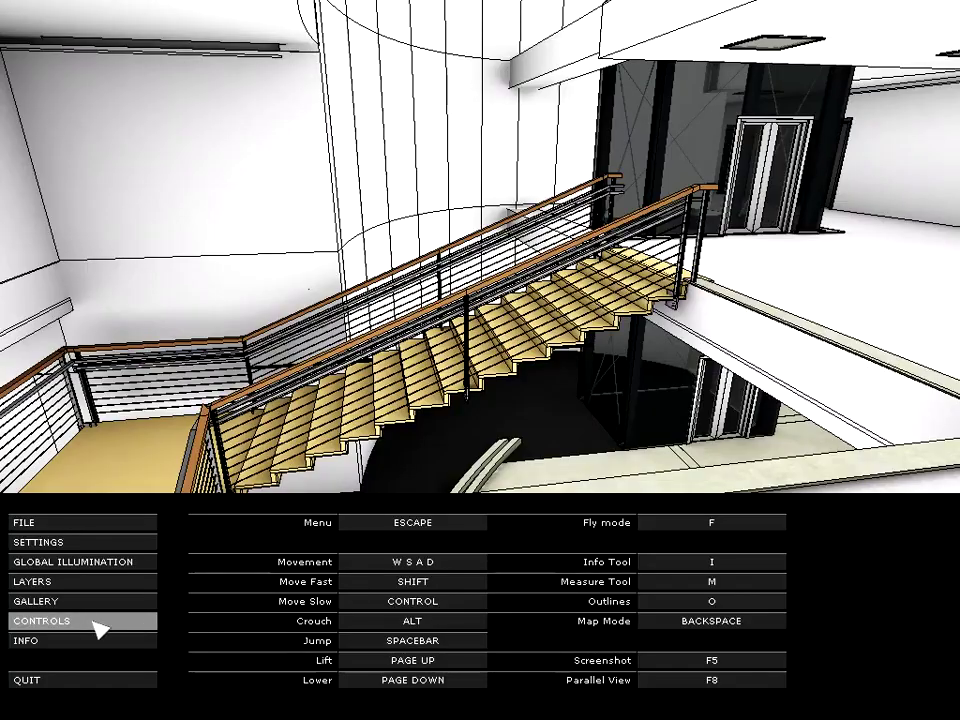
pyautogui.click(95, 547)
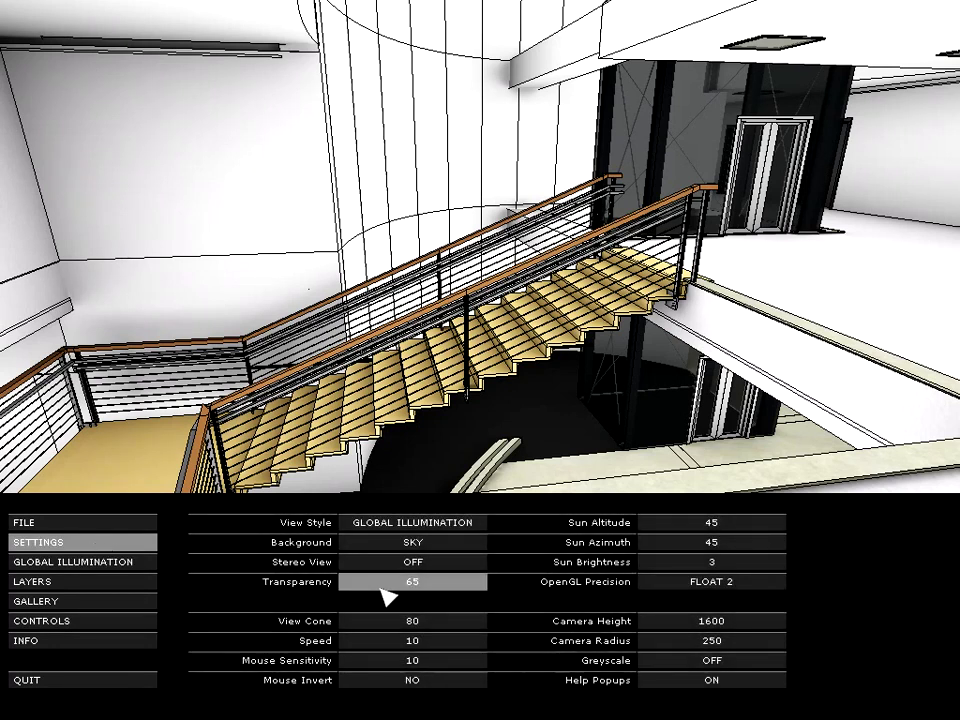
pyautogui.moveTo(412, 581)
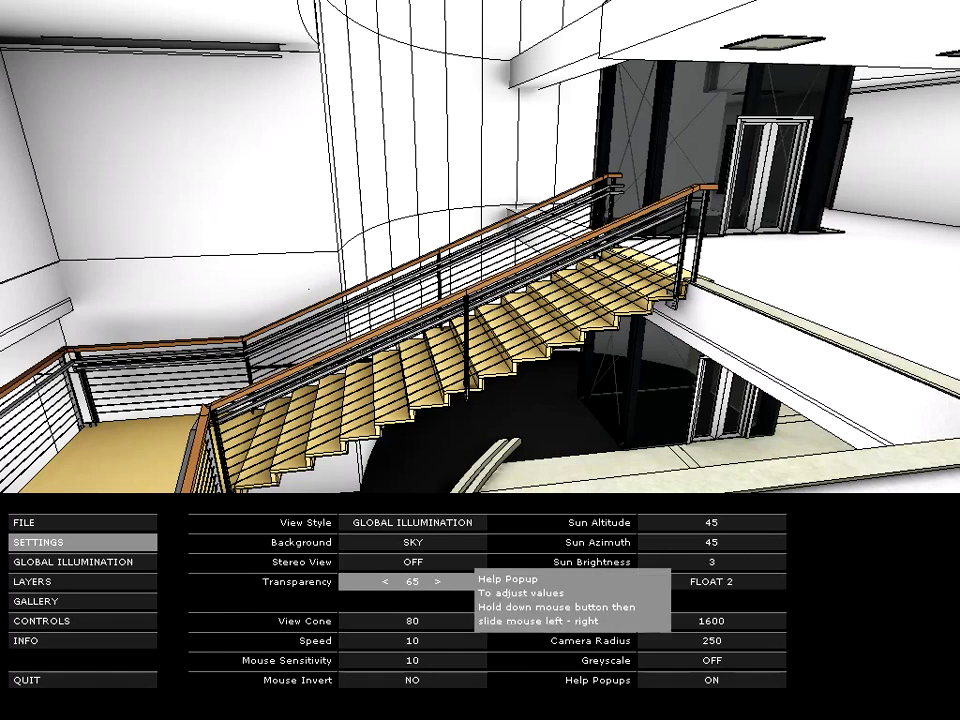
pyautogui.moveTo(420, 581)
pyautogui.mouseDown()
pyautogui.moveTo(443, 581)
pyautogui.moveTo(383, 581)
pyautogui.mouseUp()
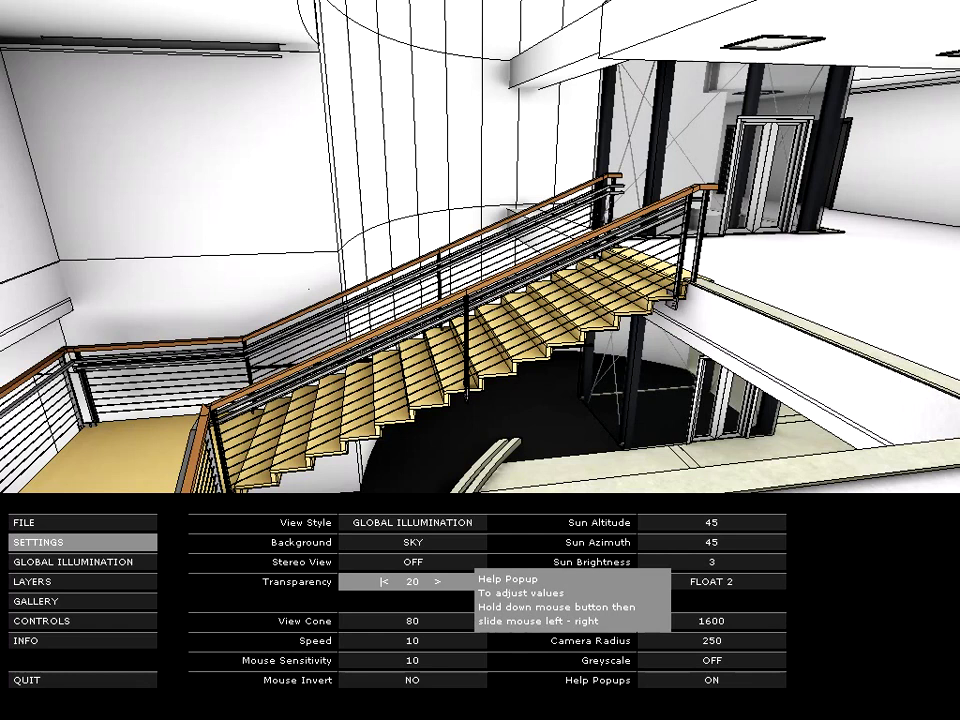
pyautogui.moveTo(383, 581); pyautogui.dragTo(456, 583)
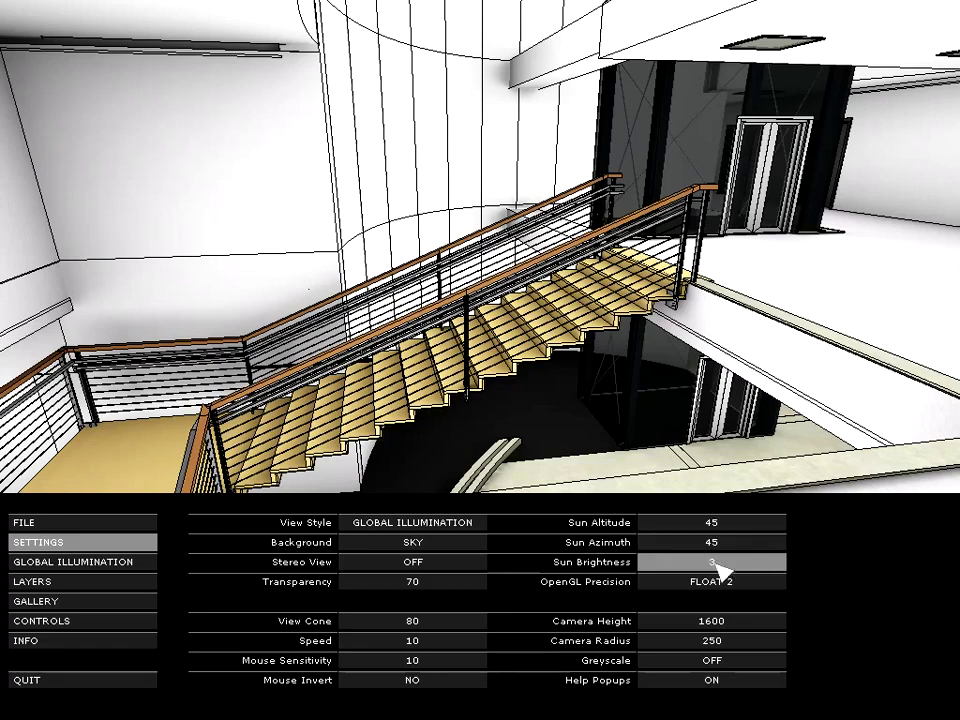
pyautogui.moveTo(449, 628)
pyautogui.mouseDown()
pyautogui.moveTo(360, 628)
pyautogui.moveTo(480, 628)
pyautogui.moveTo(470, 572)
pyautogui.mouseUp()
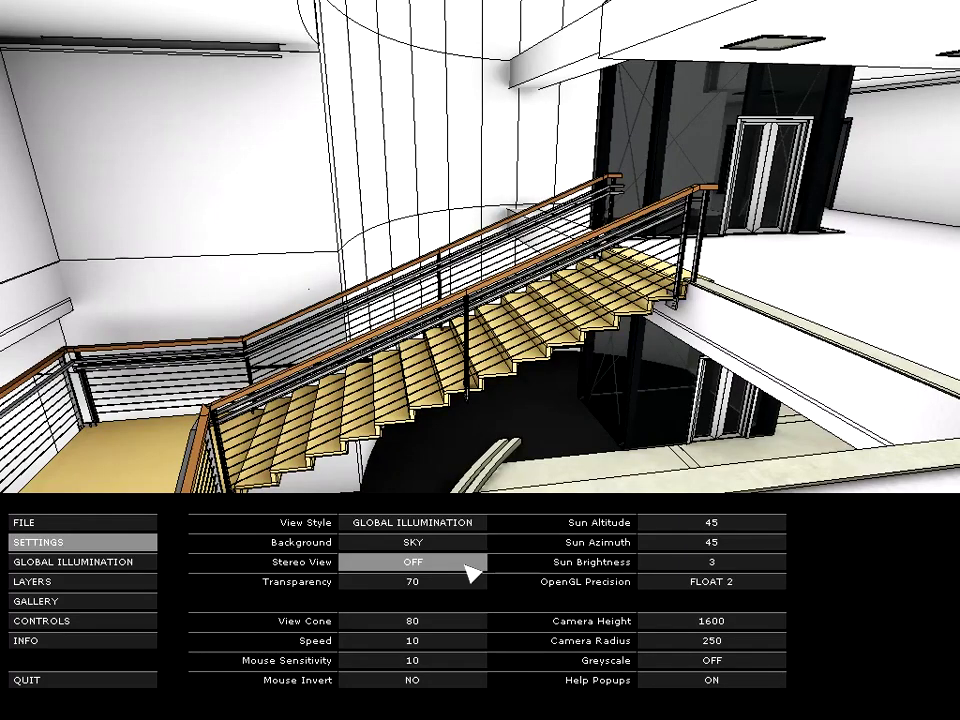
# Set Stereo View to RED/CYAN and view the anaglyph render full-screen.
pyautogui.click(470, 572)
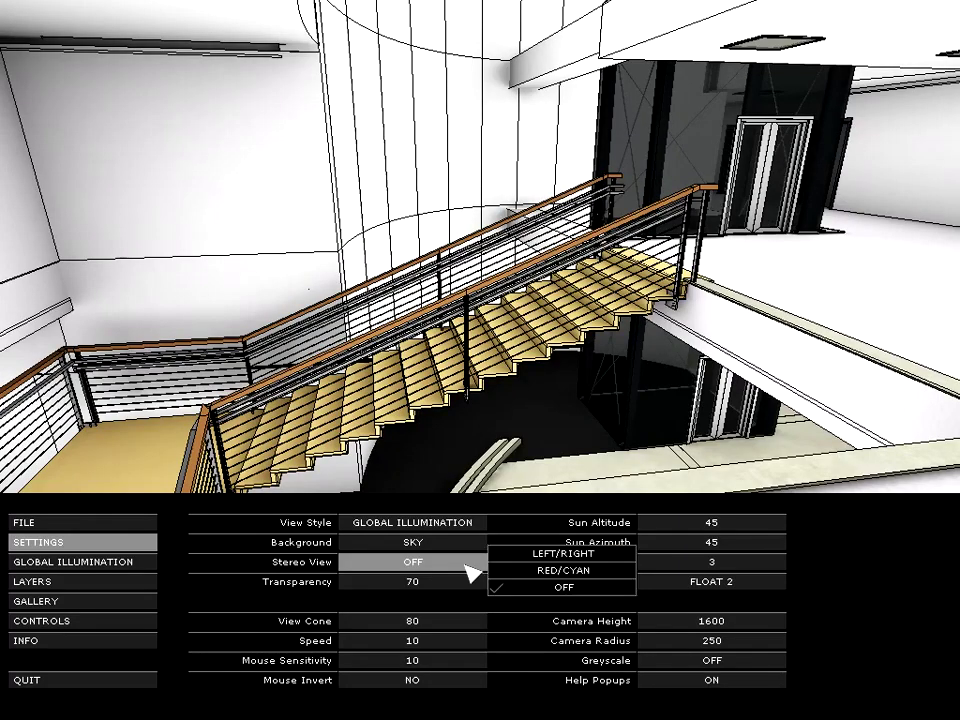
pyautogui.click(614, 572)
pyautogui.press('Escape')
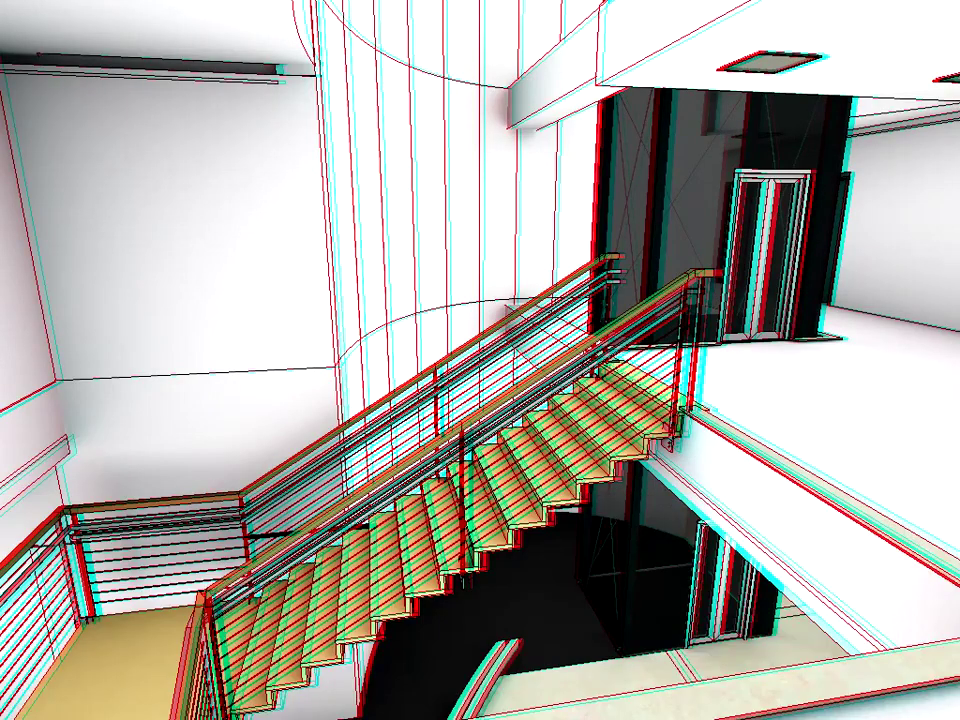